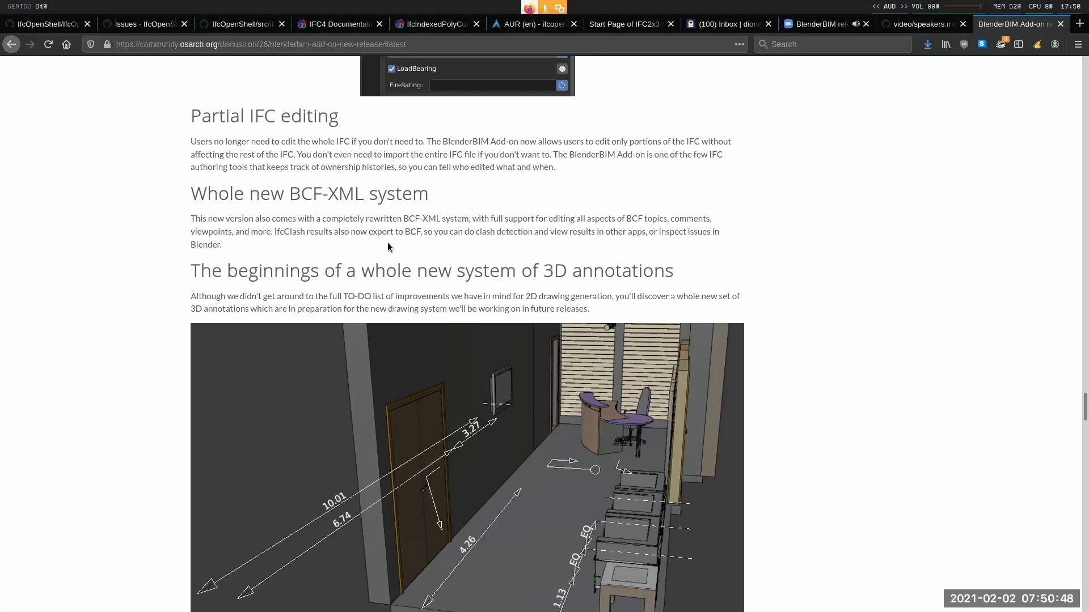
Start a new BCF project in Blender and expand its Metadata and Comments sections.
key(super+3)
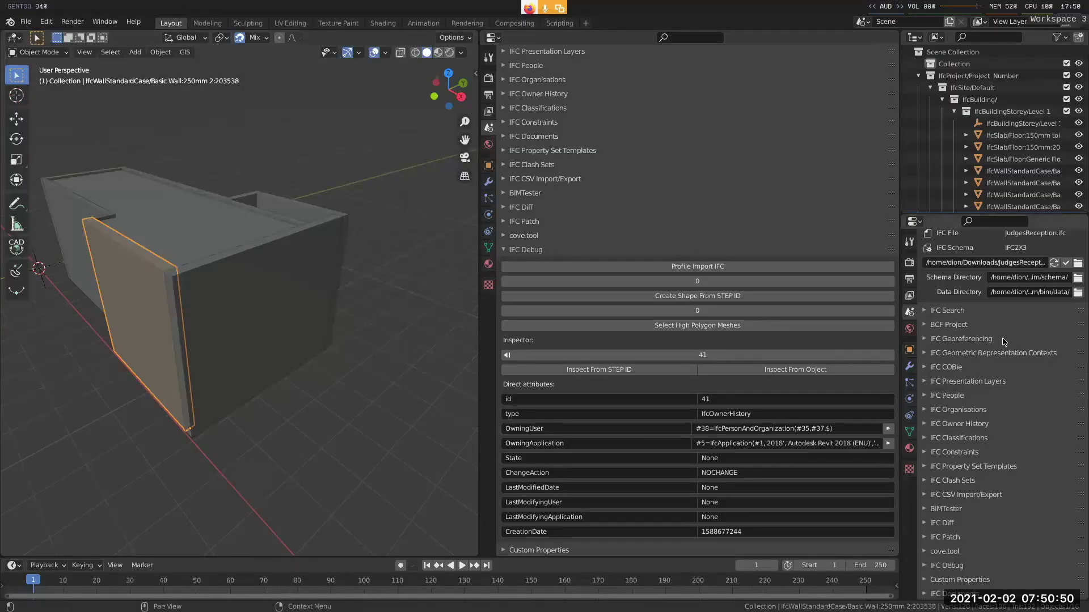
click(953, 324)
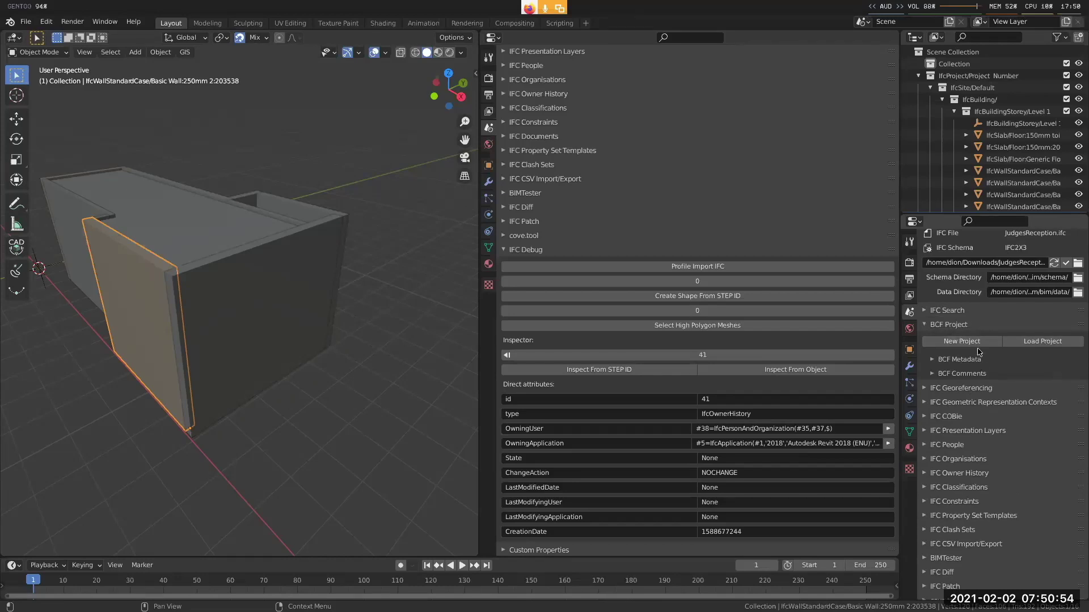
click(1042, 341)
key(Escape)
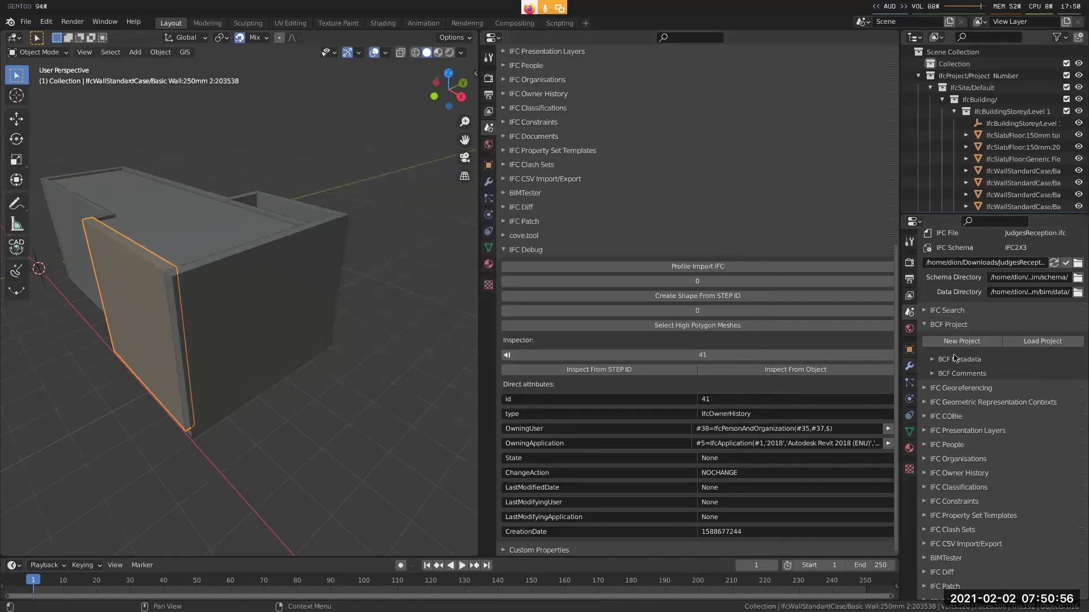
click(959, 341)
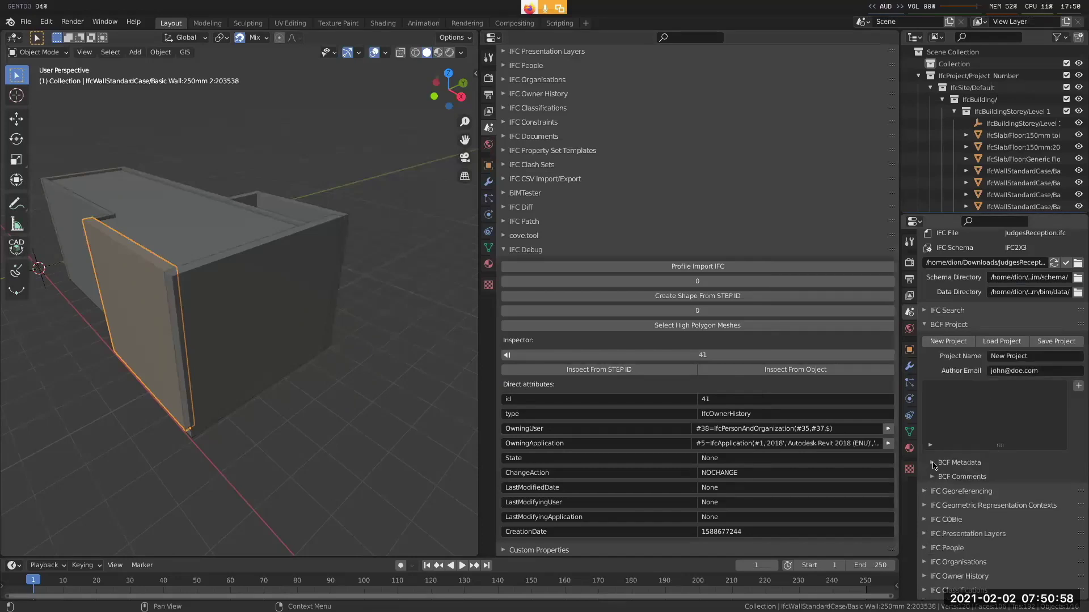
click(932, 462)
click(933, 497)
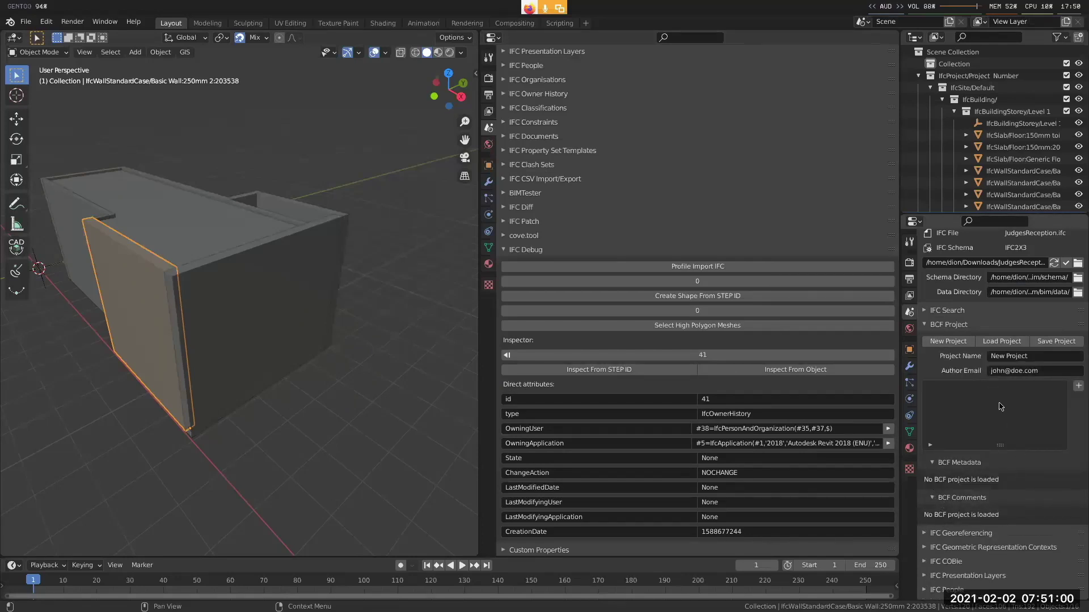
Add a topic to the BCF project and rename it 'Fix wall'.
click(1078, 386)
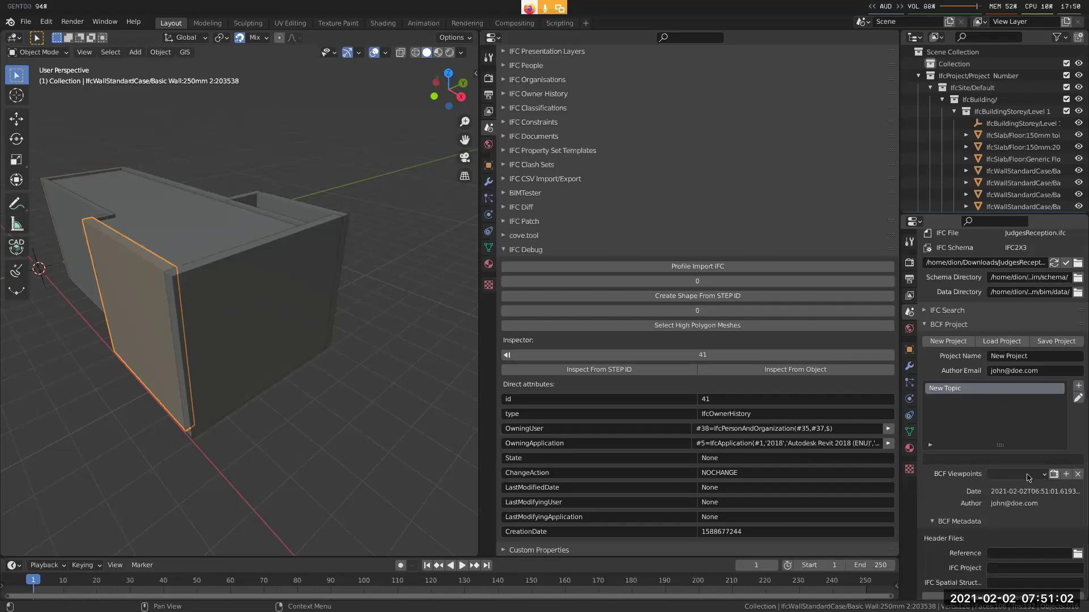
scroll(1024, 474, down, 1)
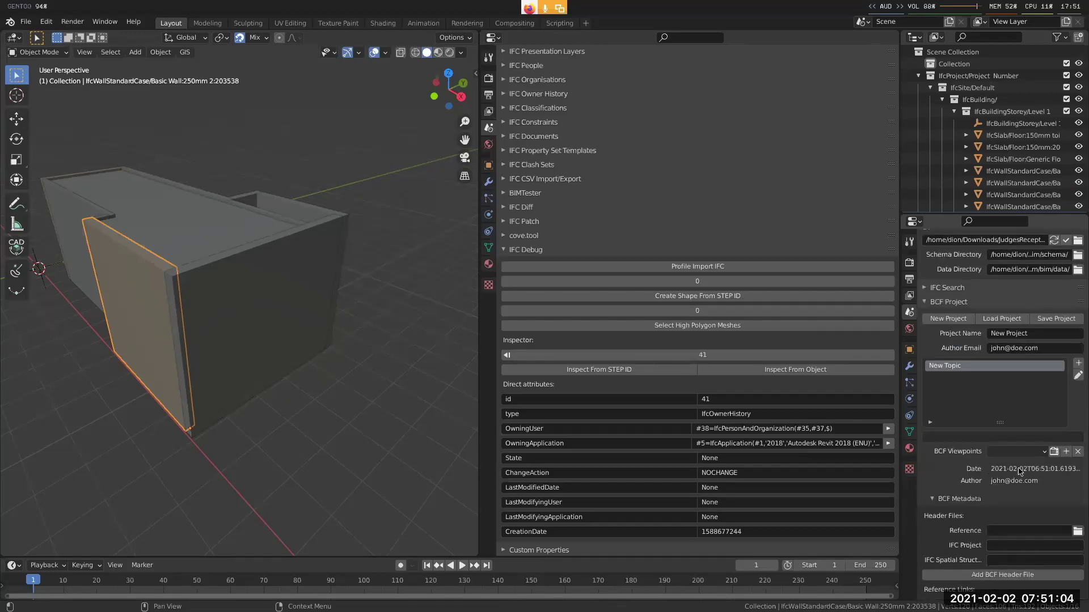
double_click(985, 368)
text(Fi)
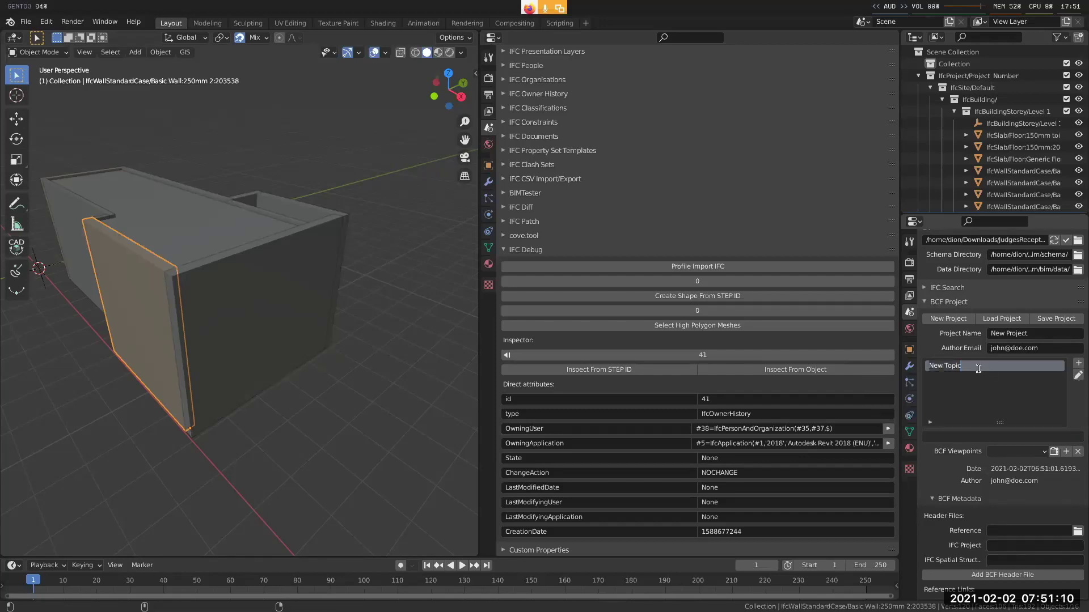
text(x wall)
key(Return)
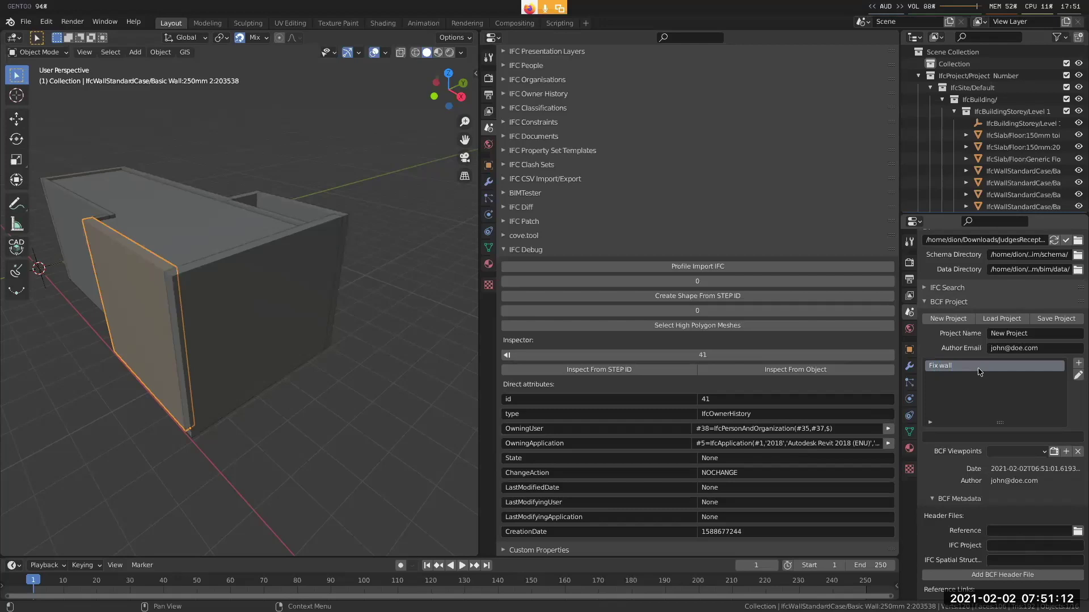
scroll(983, 435, down, 2)
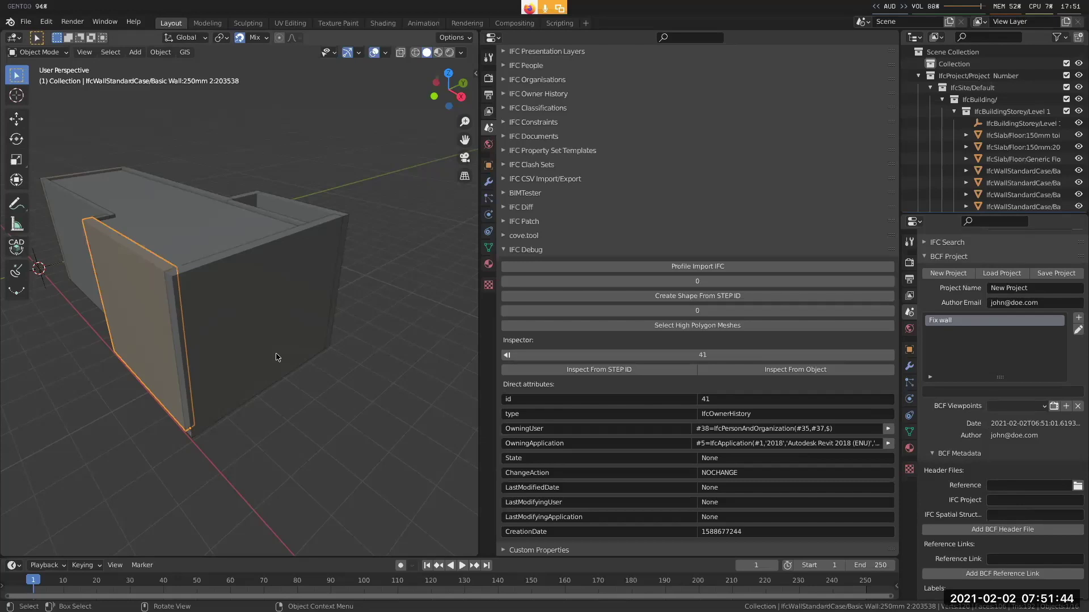
scroll(964, 450, down, 1)
scroll(964, 450, up, 2)
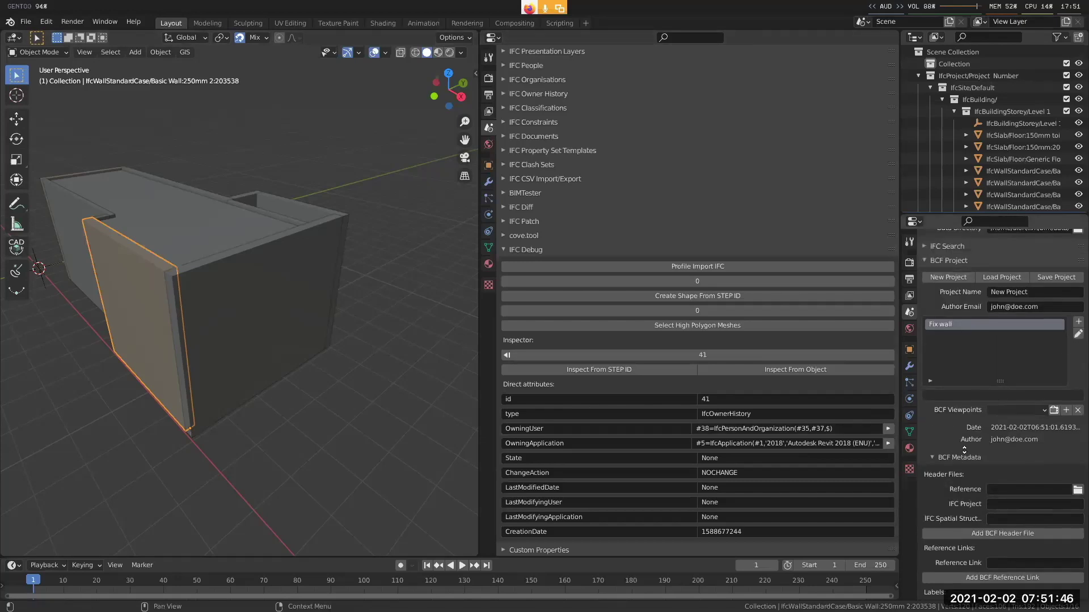
scroll(964, 450, up, 1)
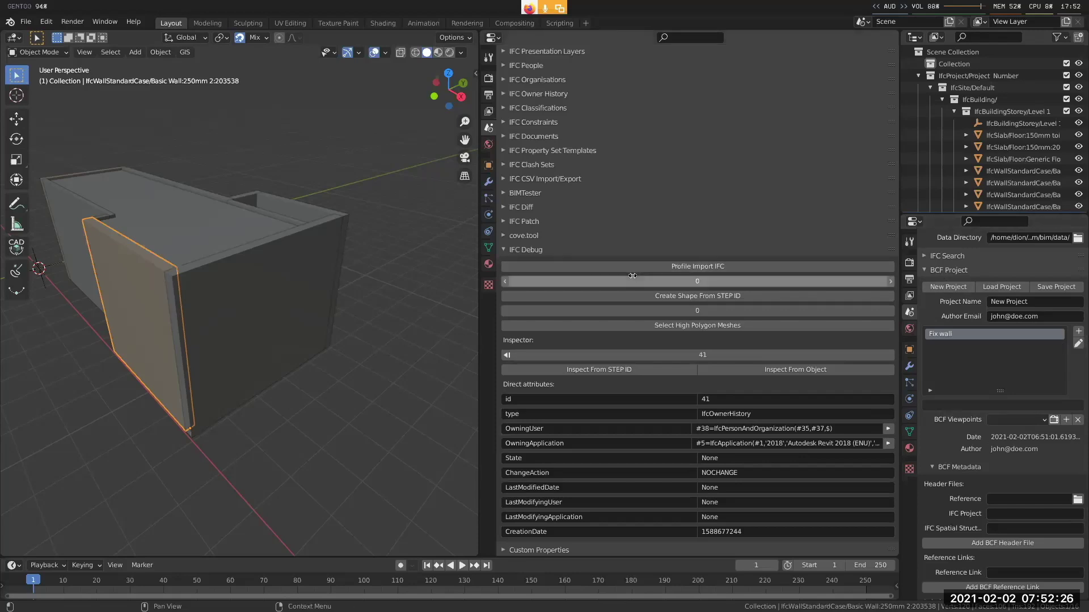
Highlight 'IfcClash results also now export to BCF' in the Firefox release notes, then return to Blender.
drag(480, 309, 514, 316)
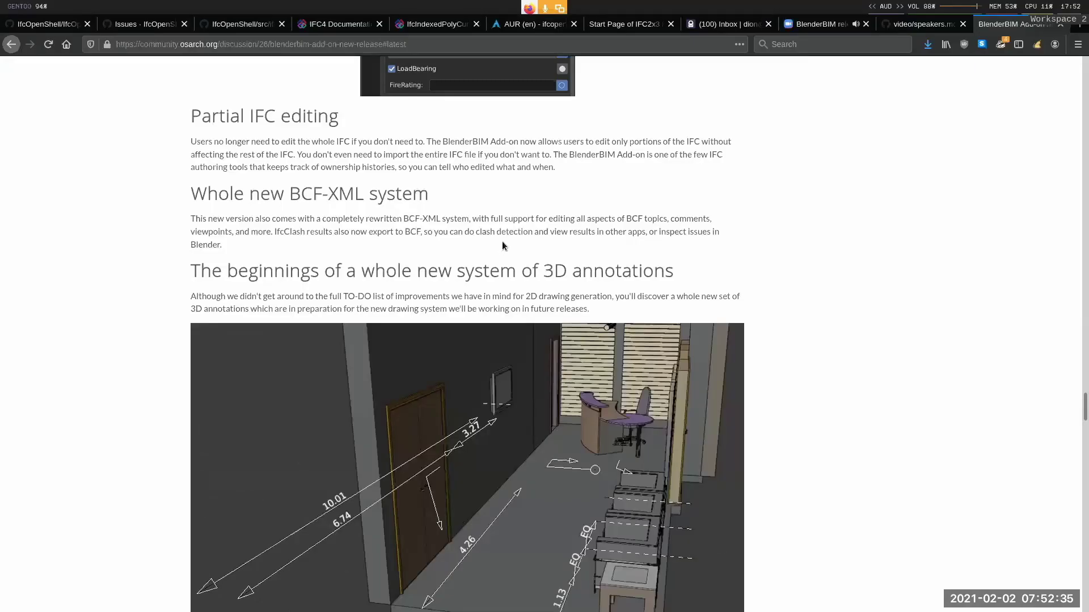
scroll(302, 245, up, 1)
click(289, 240)
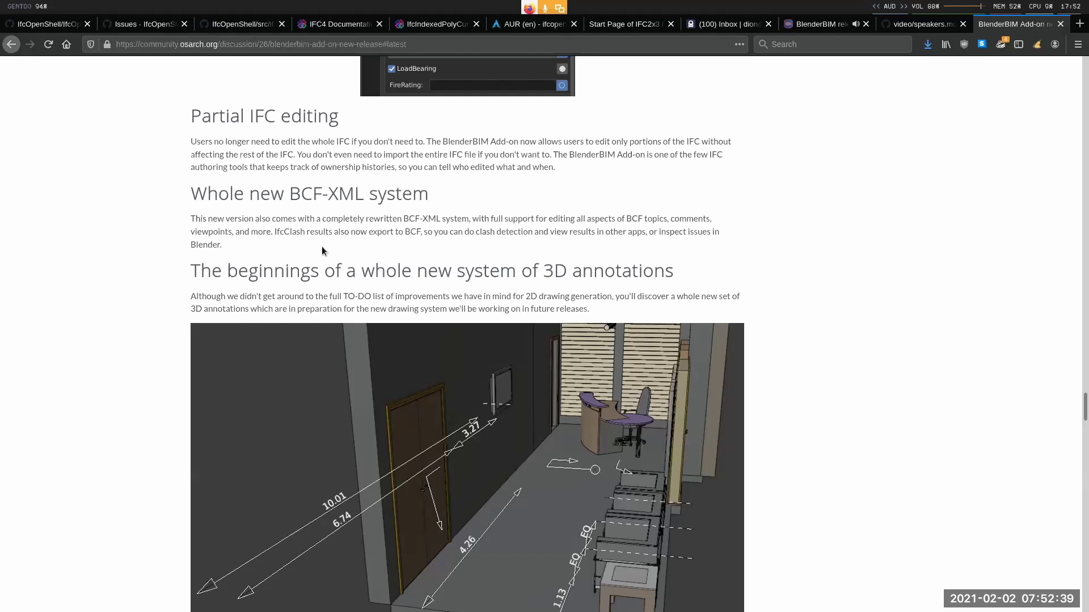
drag(274, 232, 436, 231)
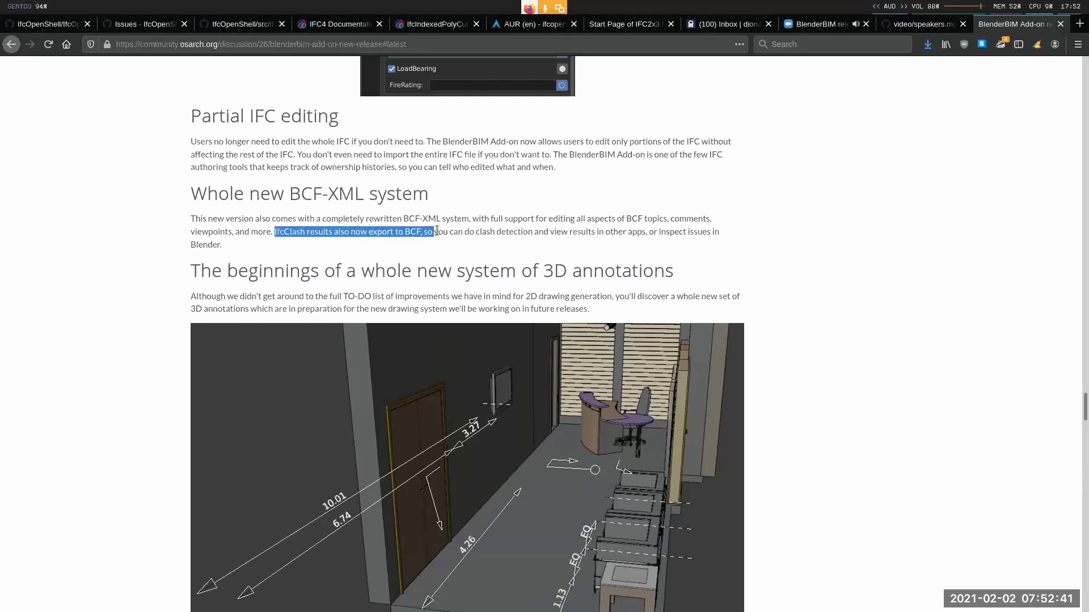
key(super+3)
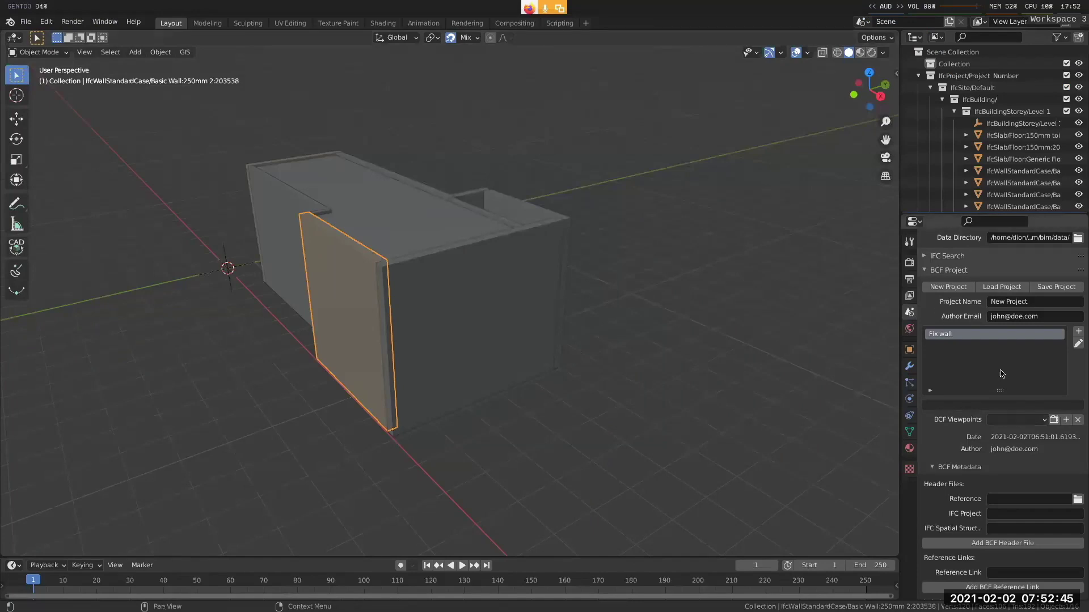
Collapse BCF Project and add a New Clash Set with tolerance 0.01 under IFC Clash Sets.
scroll(999, 369, down, 1)
scroll(1000, 368, up, 8)
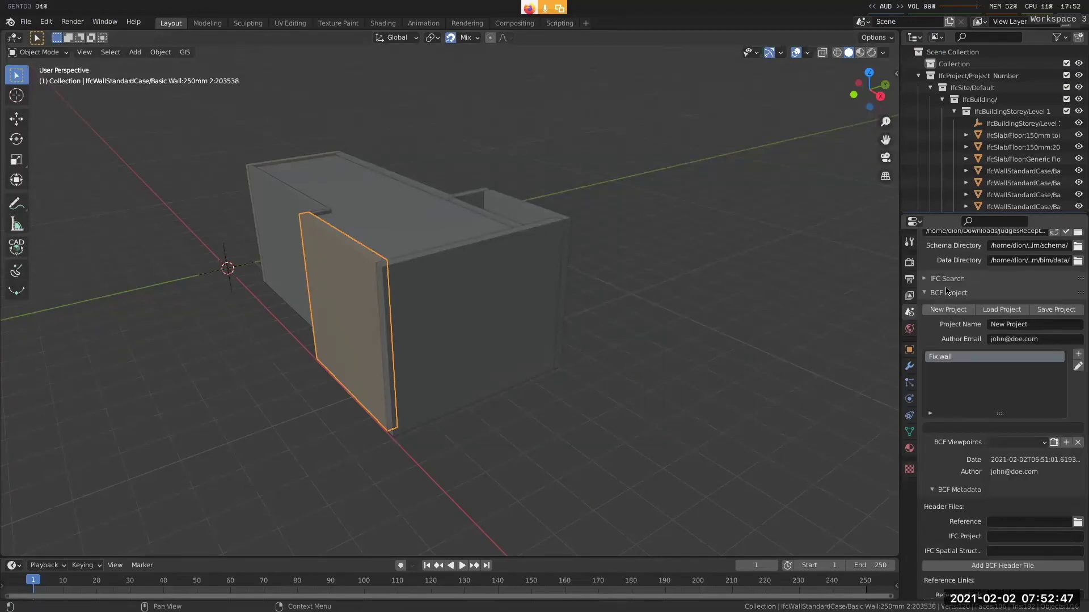
click(967, 317)
click(956, 481)
scroll(1007, 499, down, 3)
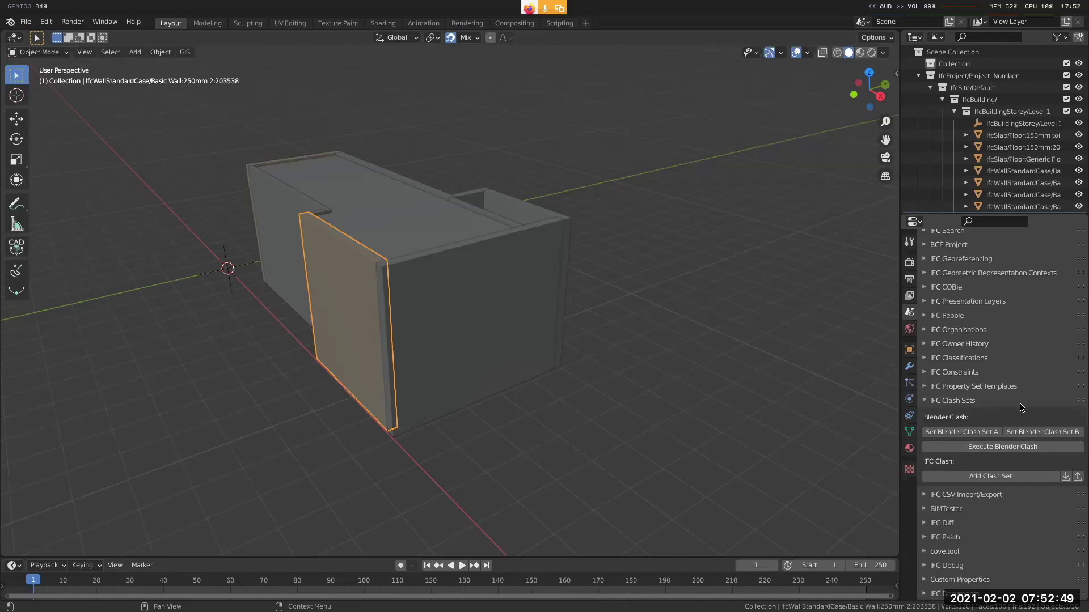
click(991, 476)
Add two empty clash sources to the clash set's Group A.
scroll(995, 484, down, 5)
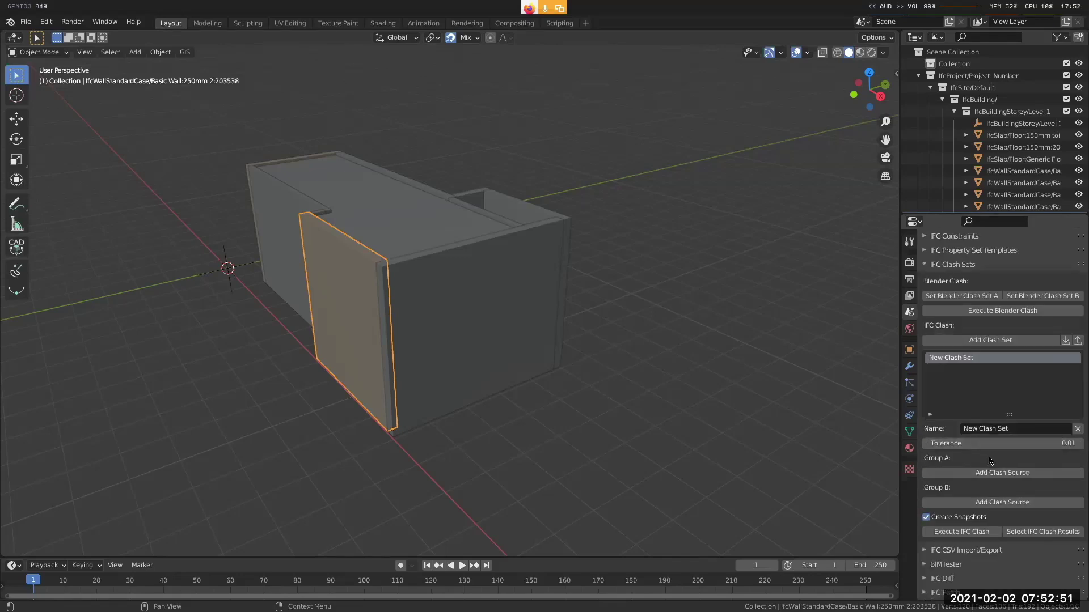
click(998, 472)
scroll(1009, 453, down, 3)
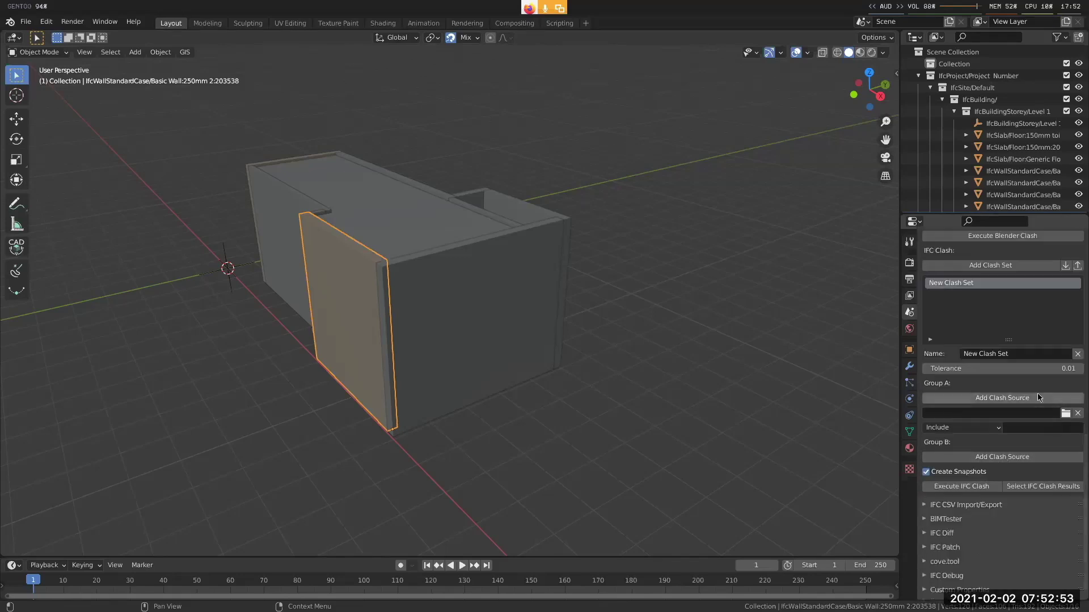
click(1039, 398)
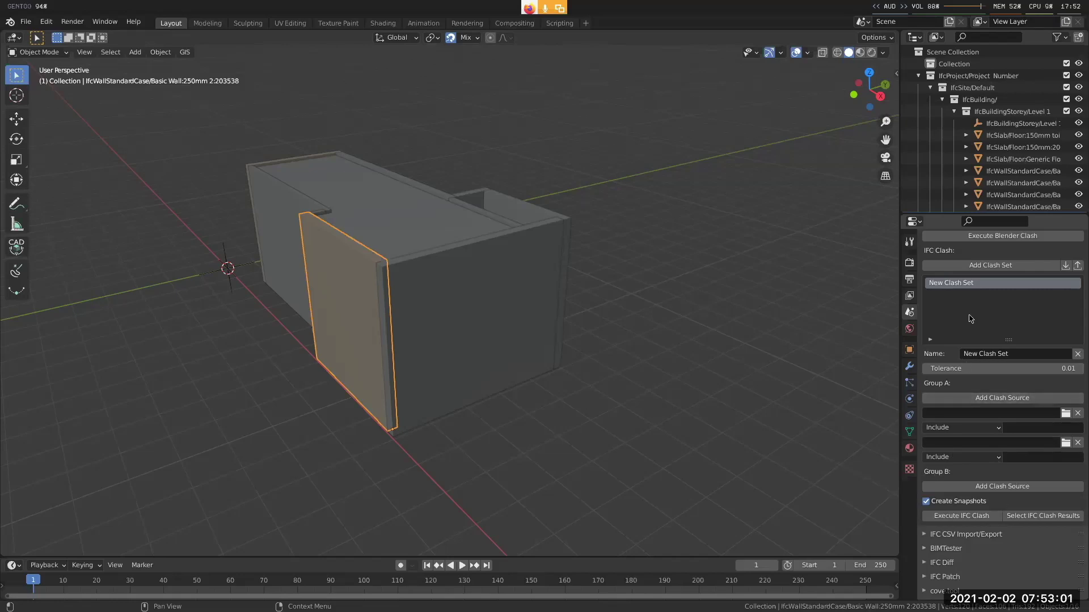
middle_drag(971, 318, 988, 378)
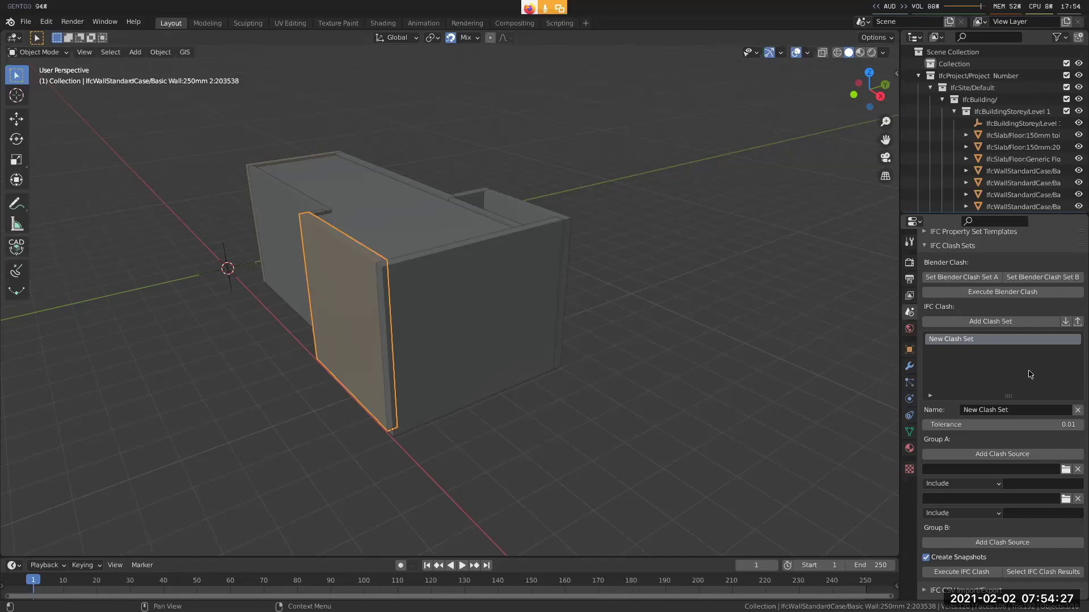
middle_drag(408, 253, 541, 304)
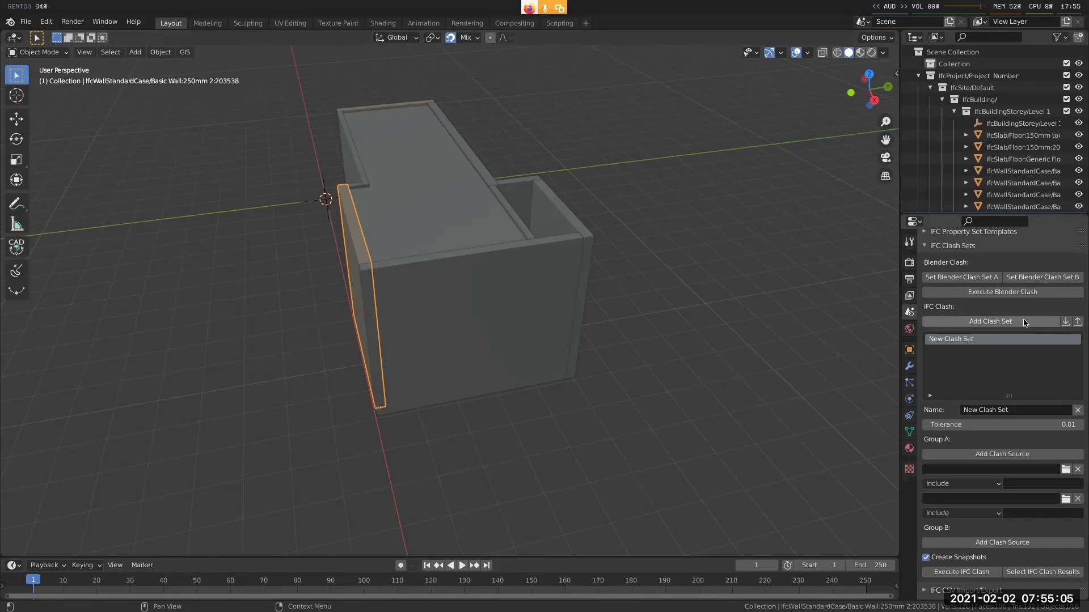
Remove the extra source and set Group A's clash source to JudgesReception.ifc from Downloads.
click(1078, 499)
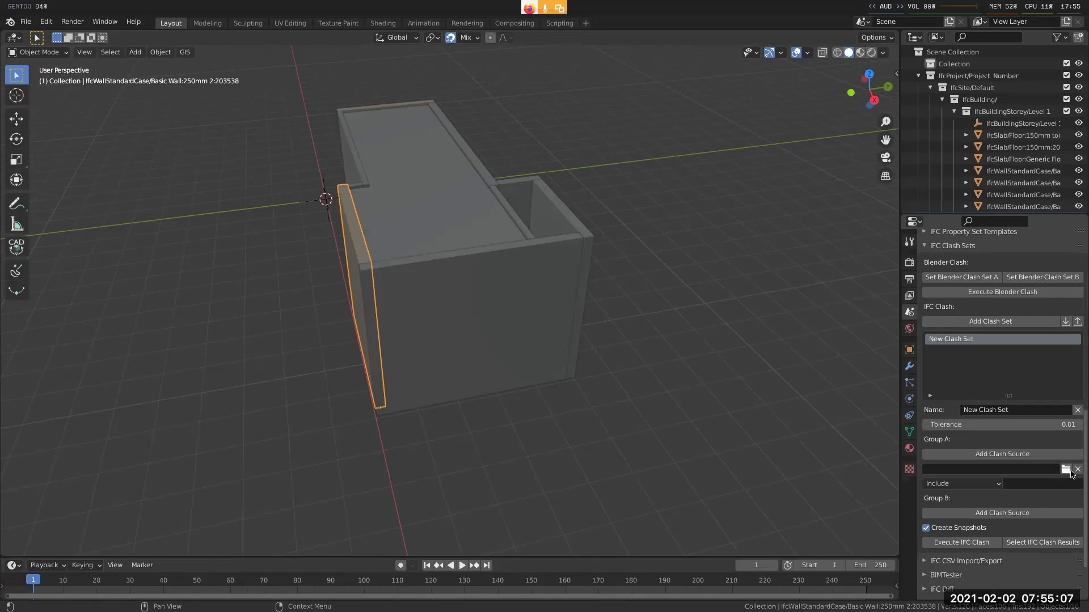
click(1067, 470)
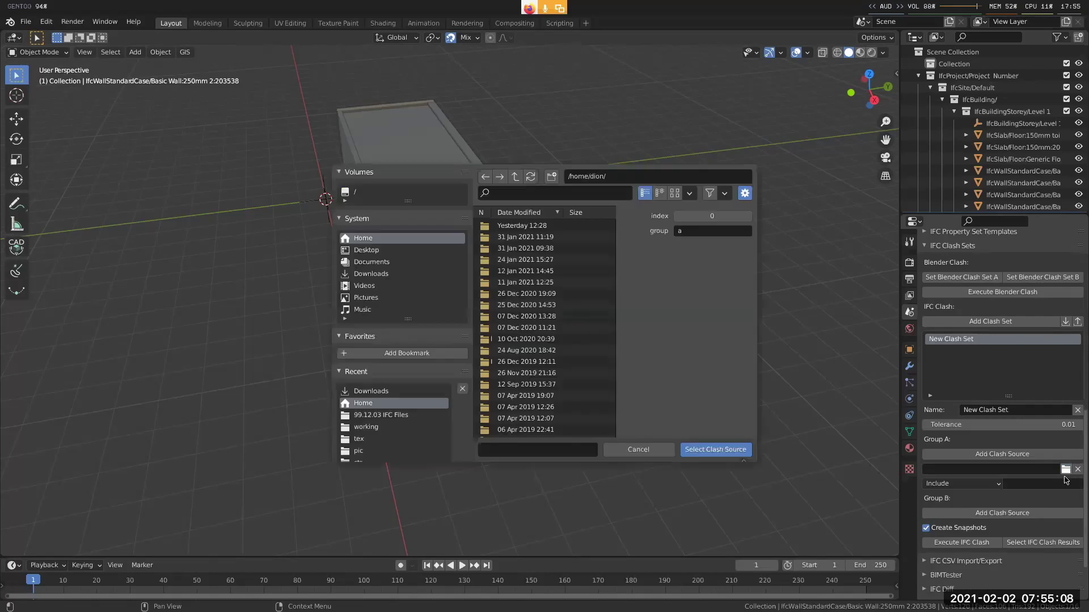
click(395, 392)
key(ctrl+f)
text(ju)
key(Return)
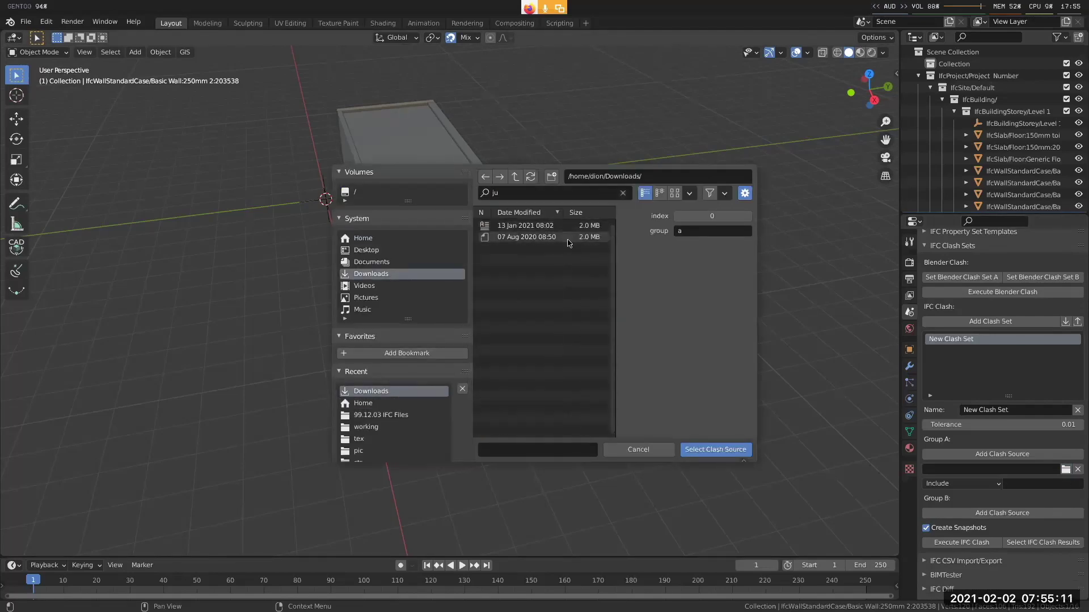
click(569, 237)
click(716, 450)
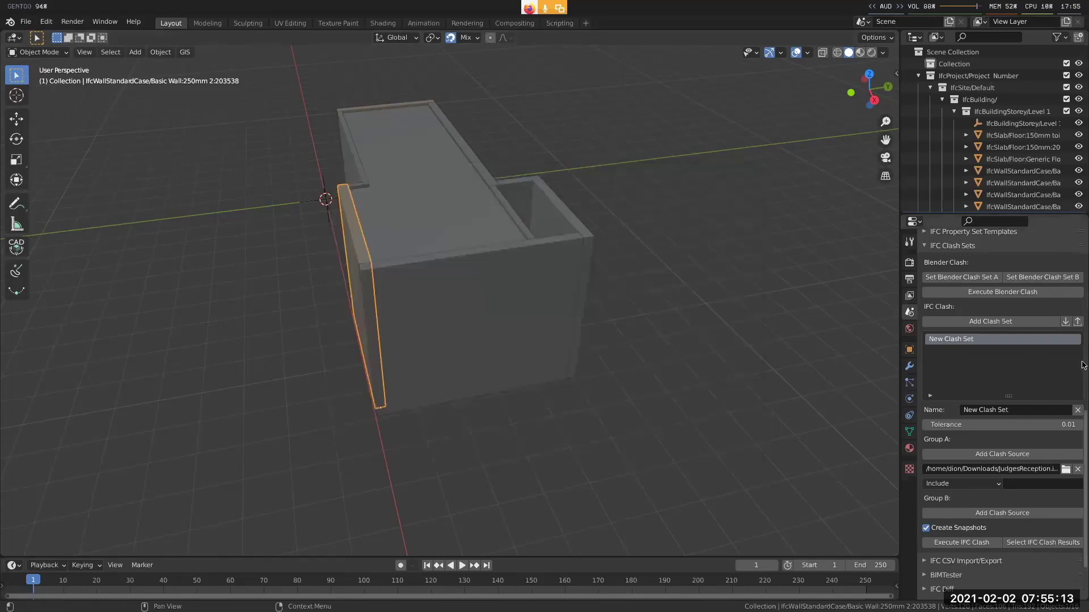
Export the clash sets to a file named clashset.json.
click(1078, 322)
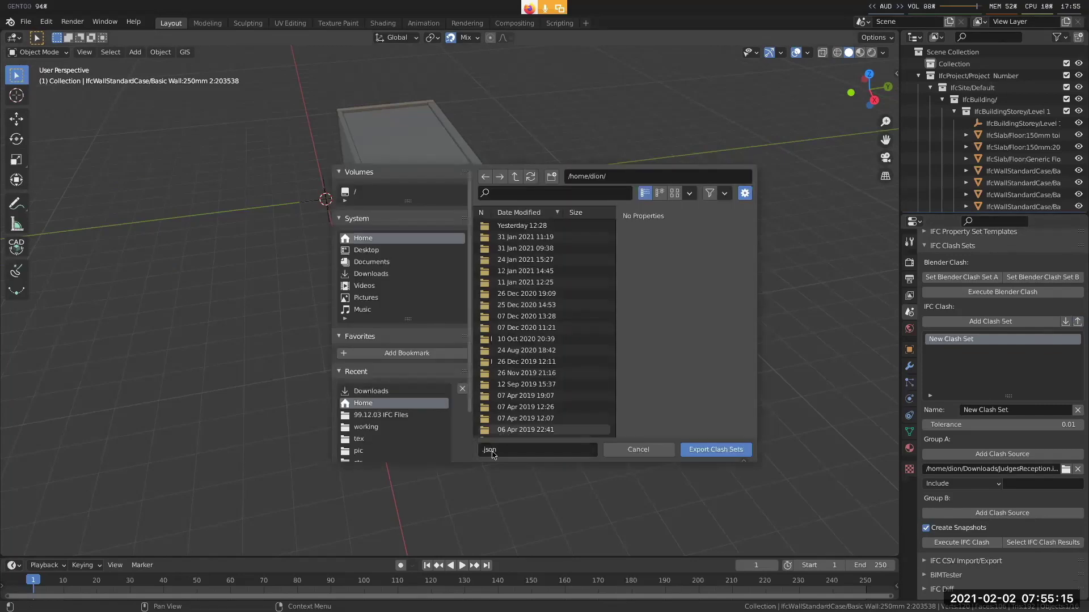
click(493, 450)
key(Home)
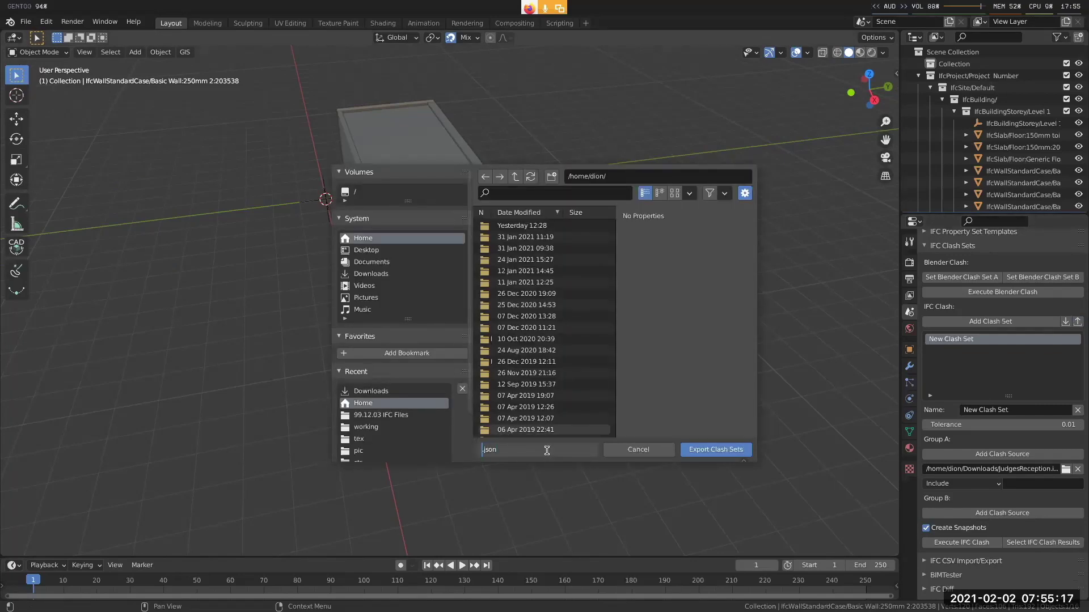
text(clashset)
key(Return)
click(695, 450)
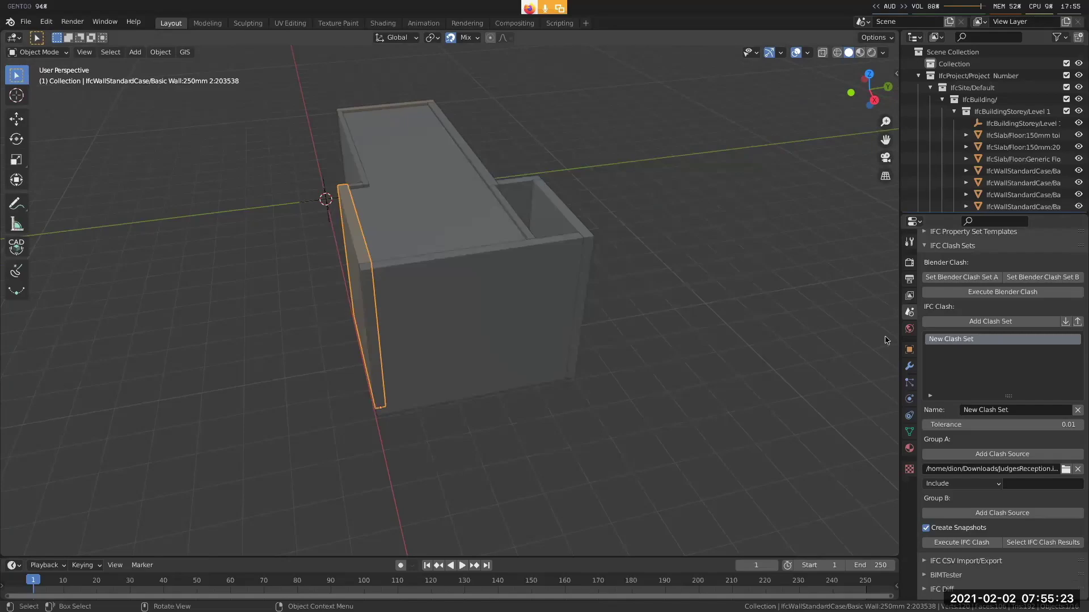
key(super+Return)
Inspect clashset.json in vim, then quit and return to Blender.
text(vim cl)
key(Tab)
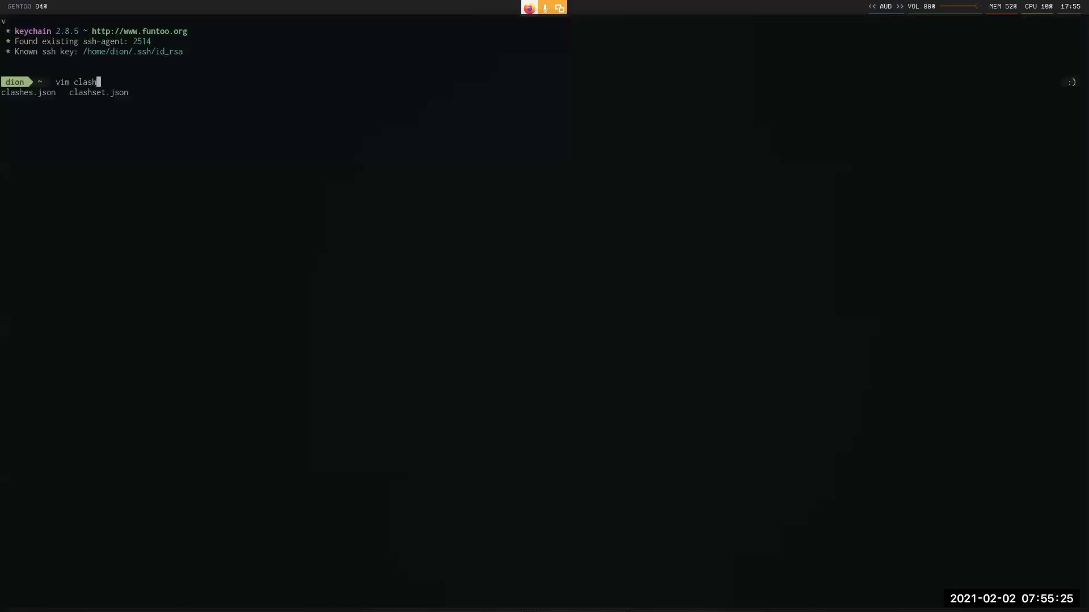
key(Tab)
key(Tab)
key(Return)
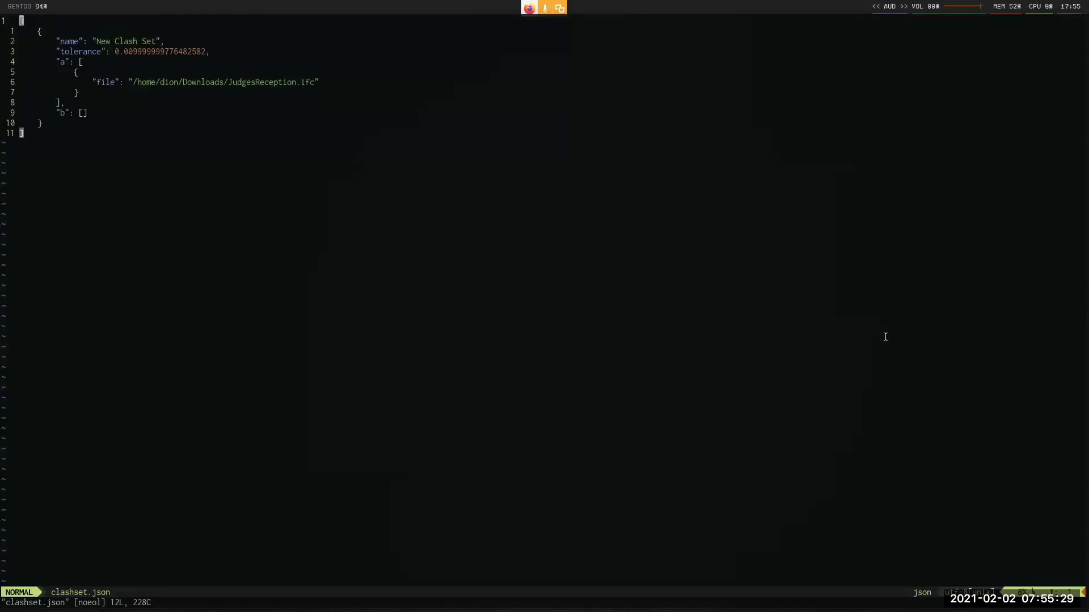
text(:q)
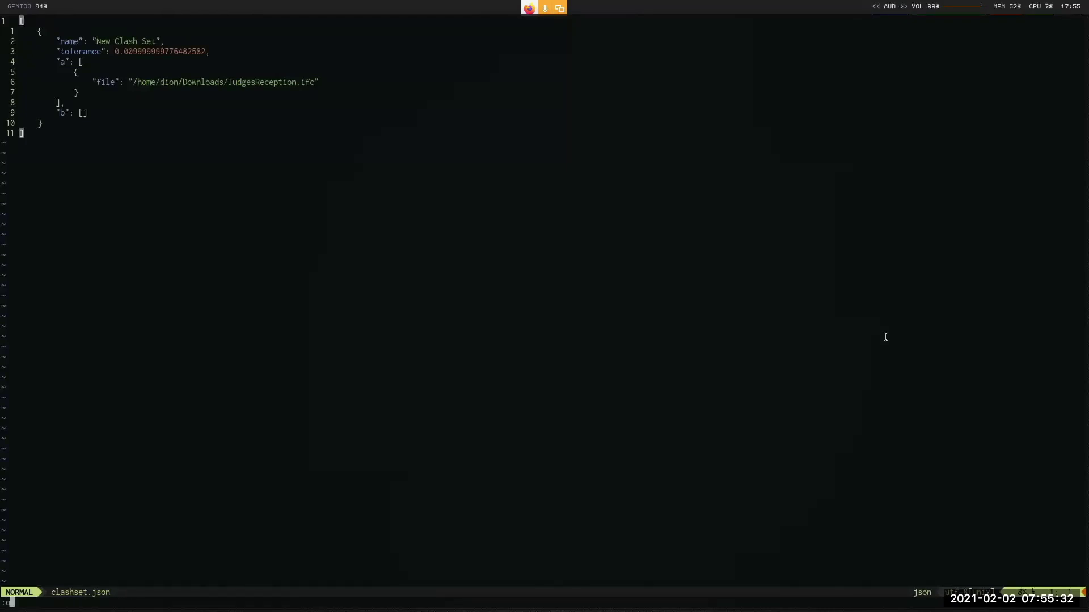
key(Return)
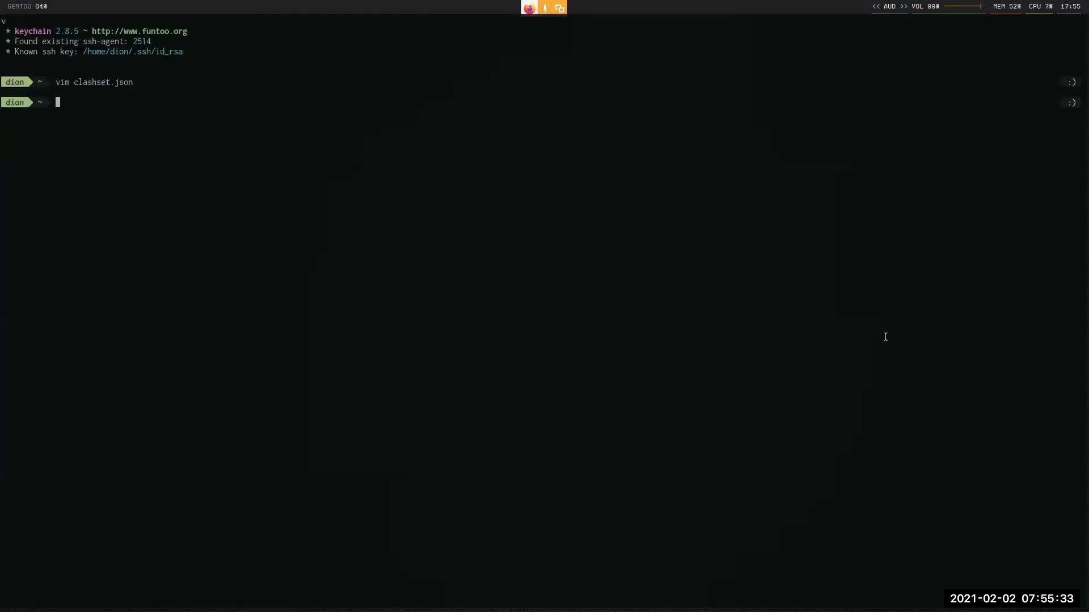
key(alt+Tab)
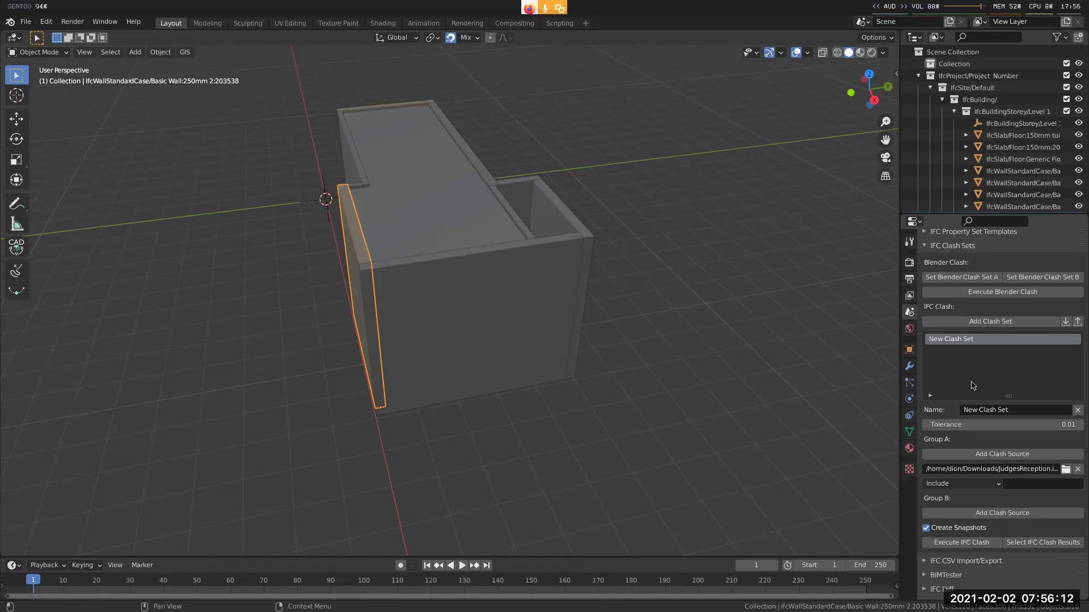
Clear the wall selection with Alt+A so nothing is selected in the viewport.
scroll(964, 384, down, 1)
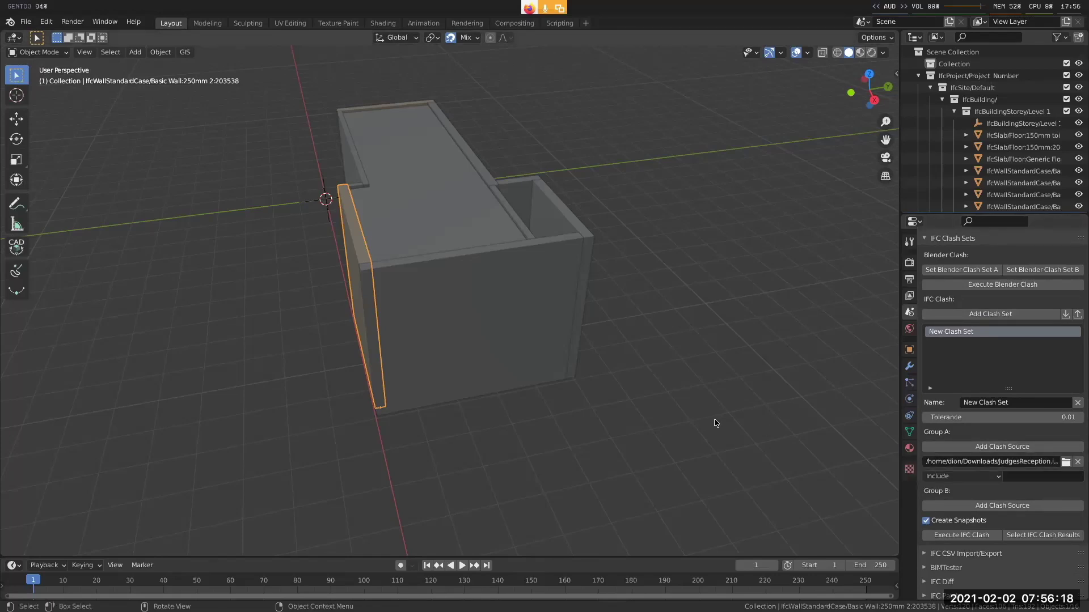
key(alt+a)
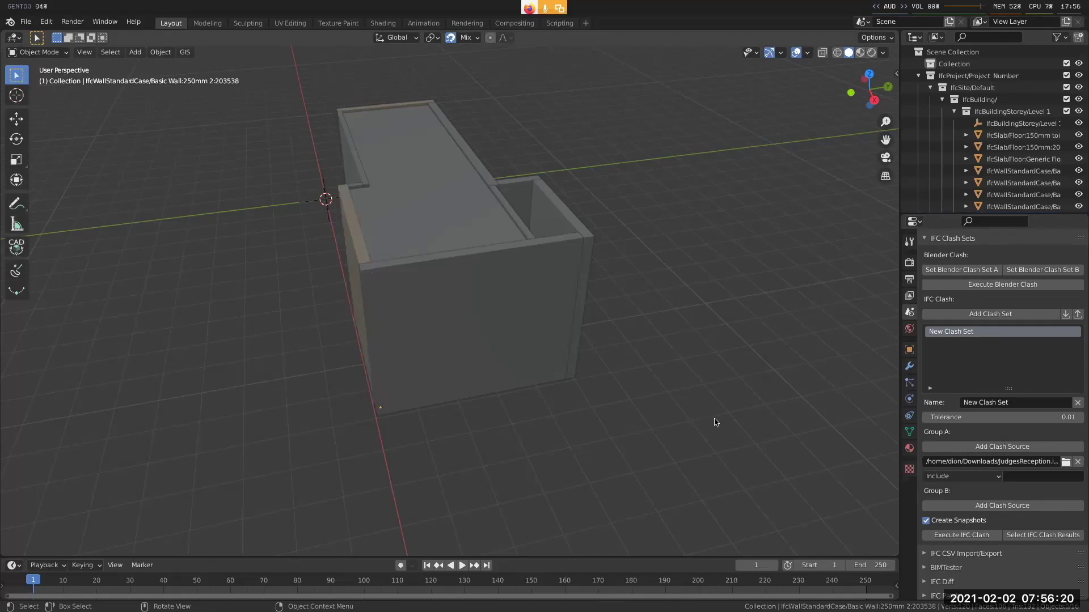